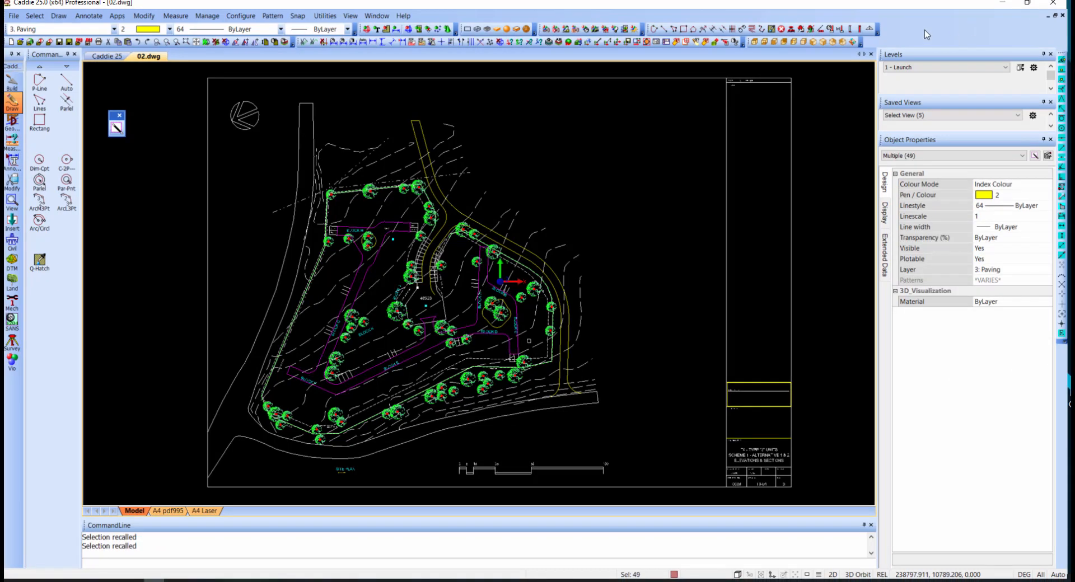
- Clear the existing selection and try picking the paving lines near the site's lower edge one at a time
key("Escape")
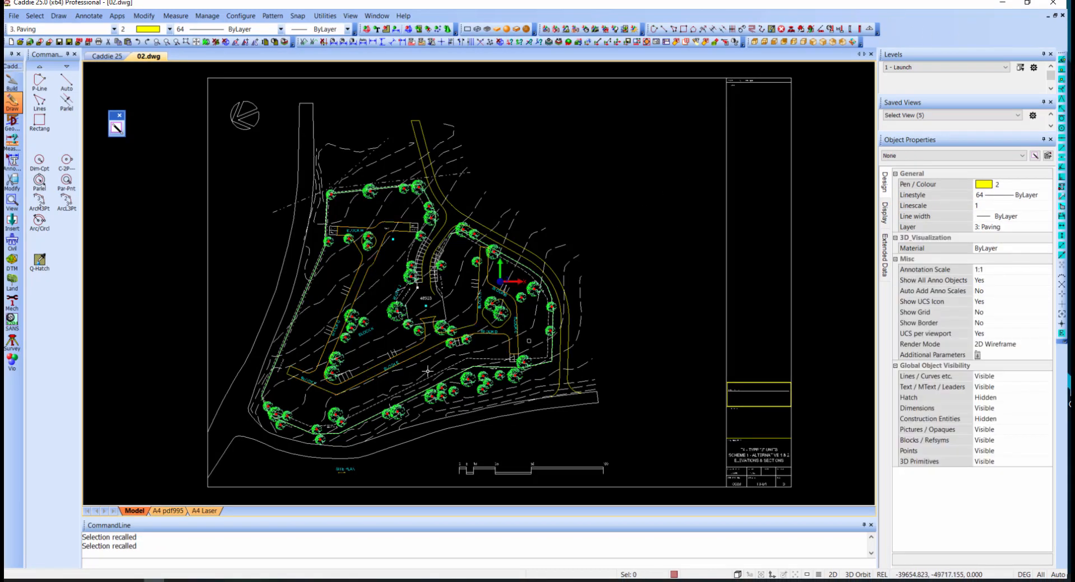
left_click(345, 394)
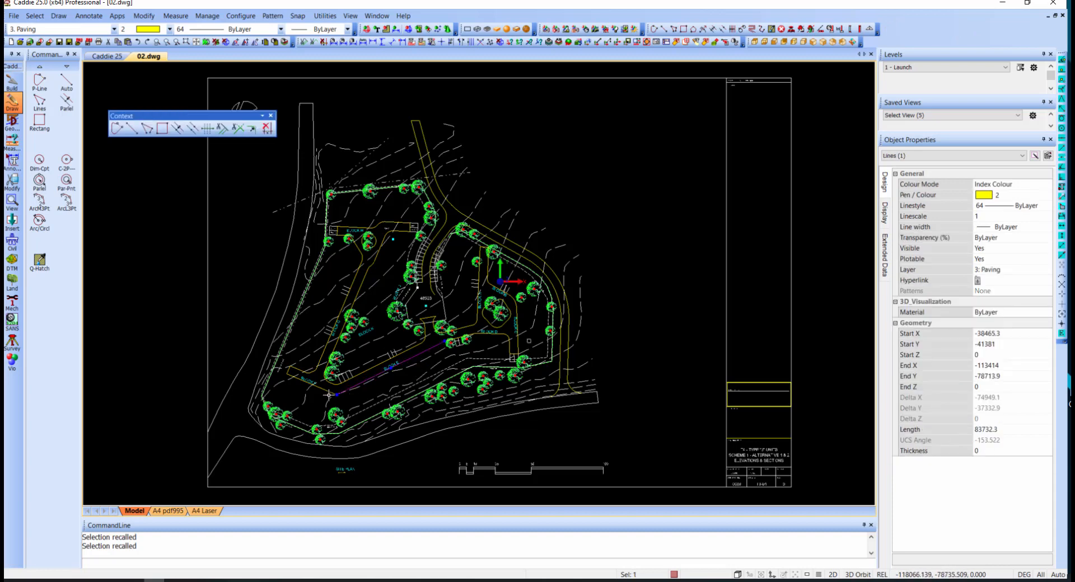
left_click(325, 389)
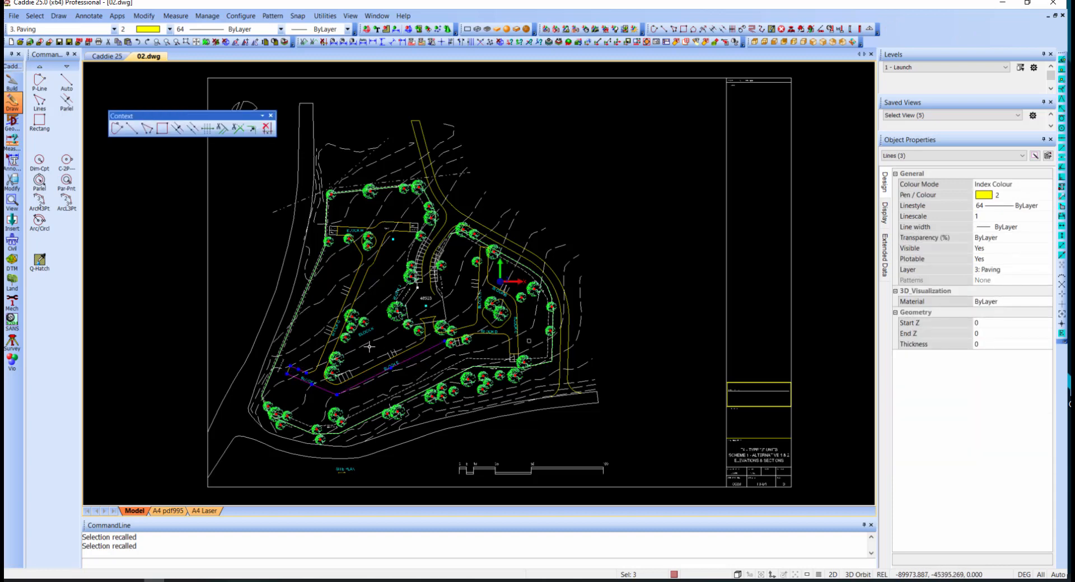
key("Escape")
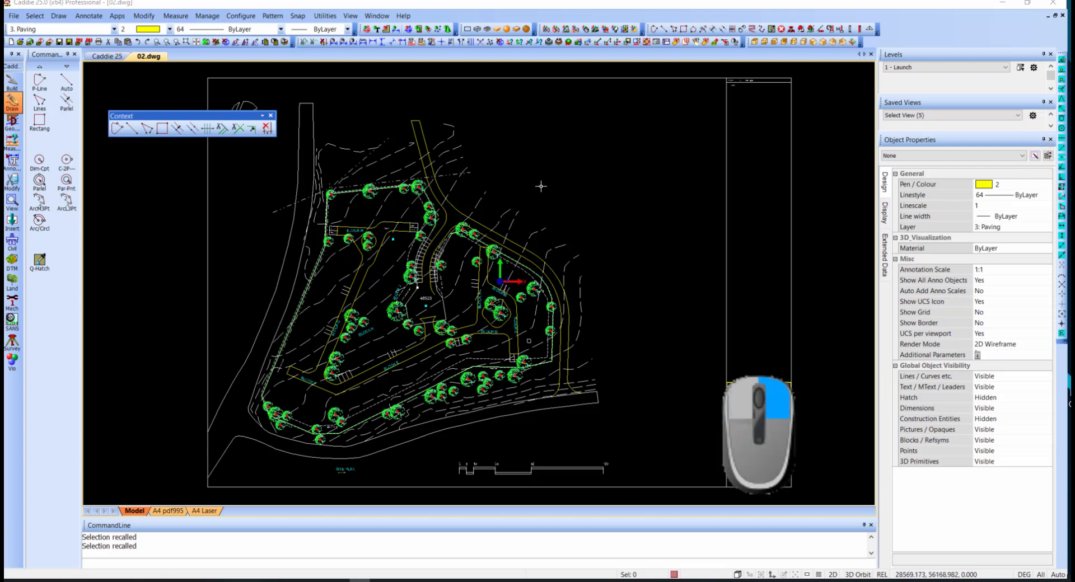
right_click(550, 151)
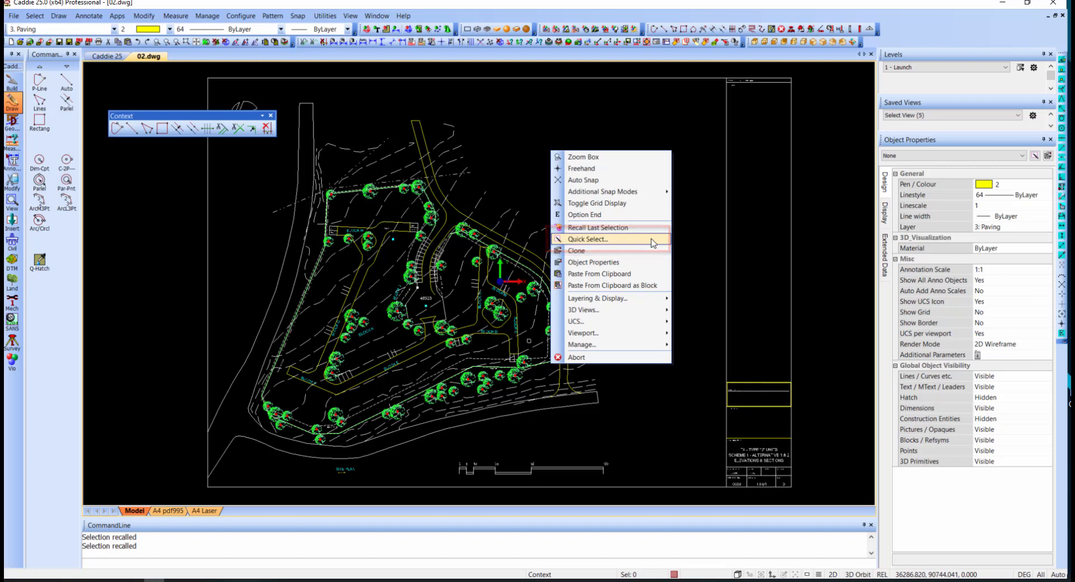
left_click(653, 242)
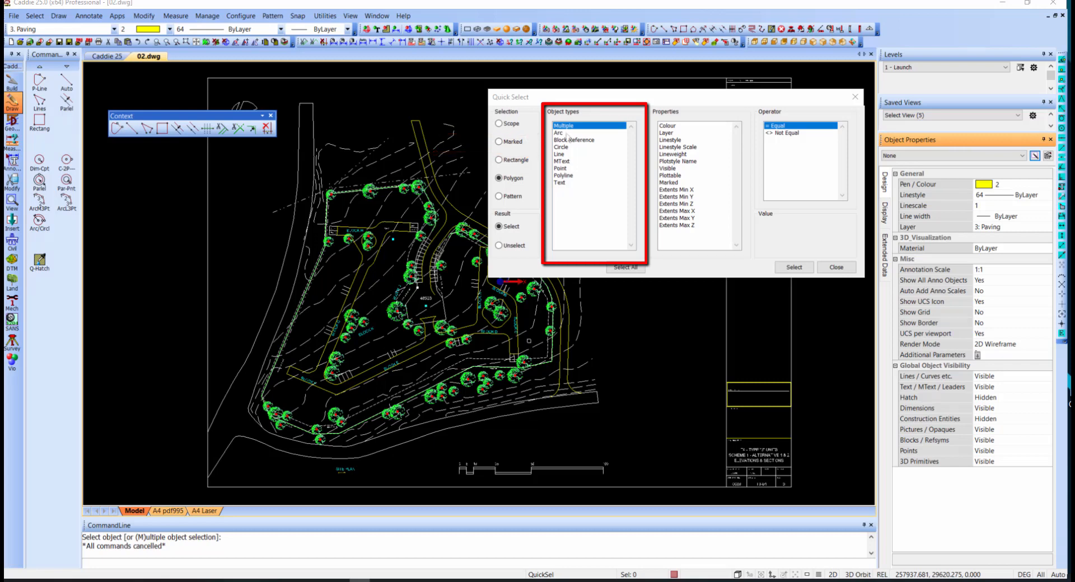
left_click(568, 133)
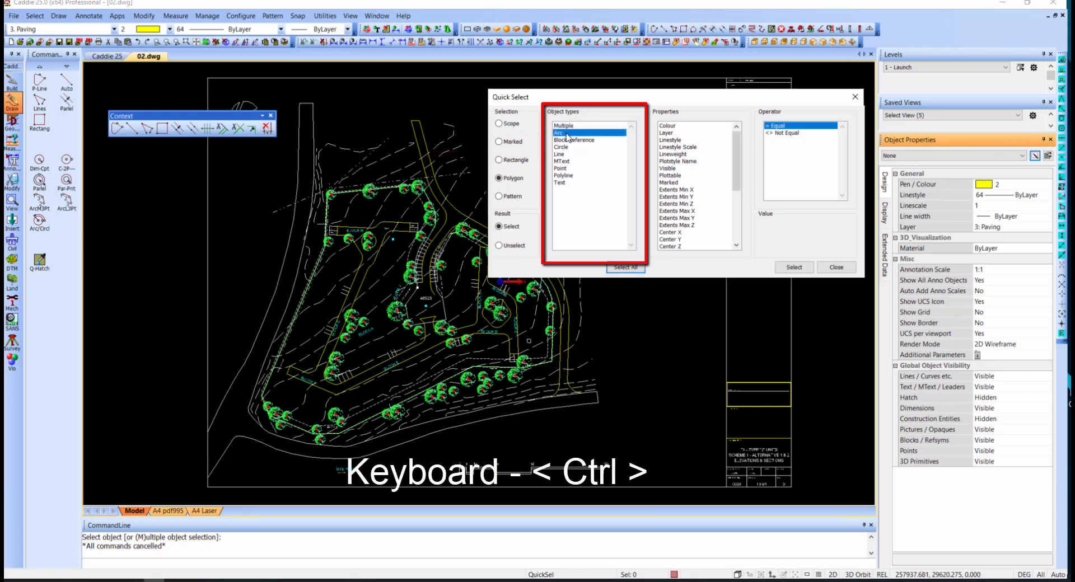
left_click(567, 154, "ctrl")
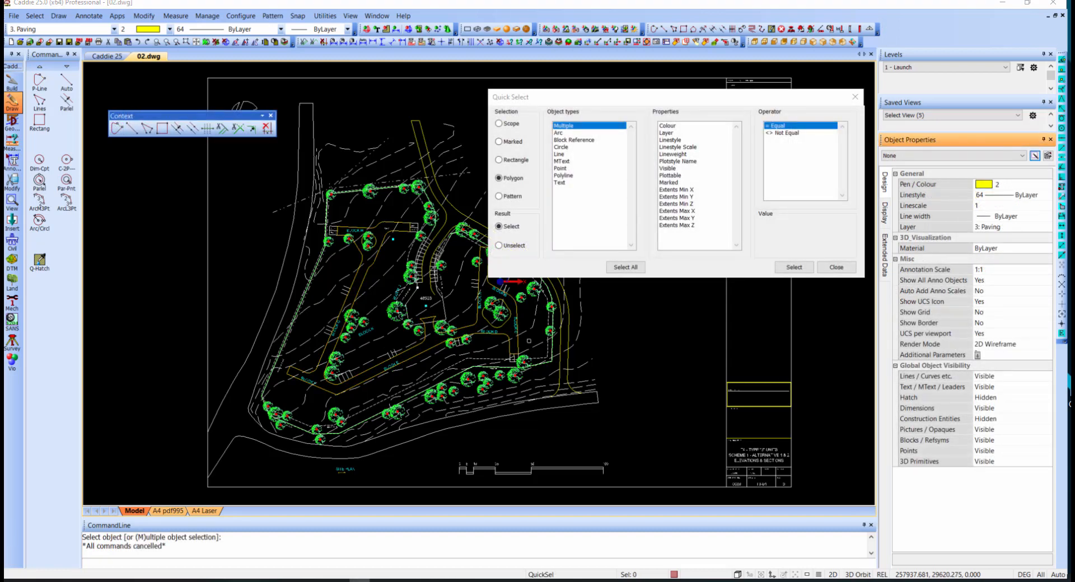
left_click(836, 267)
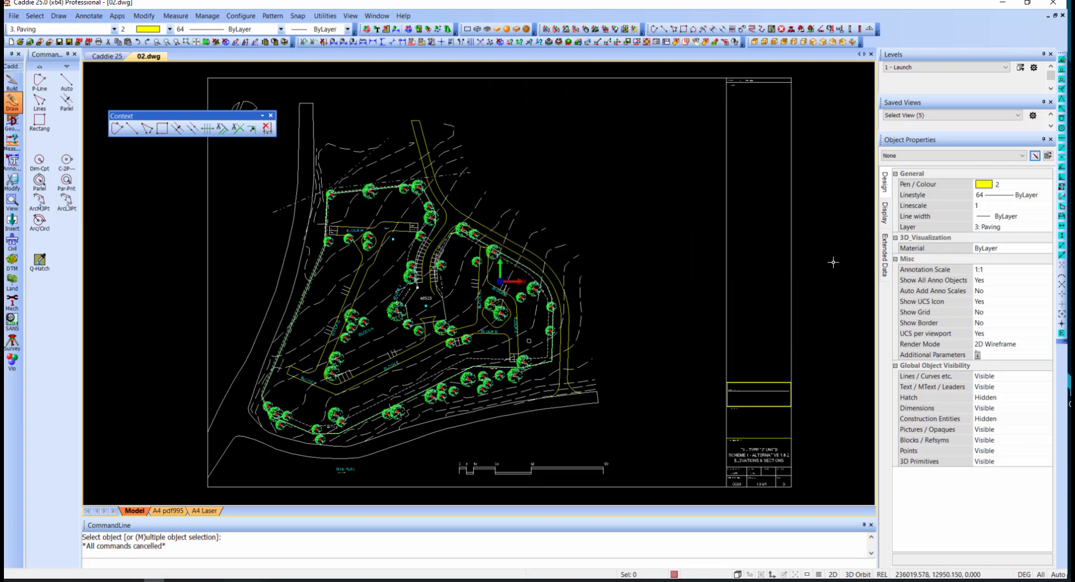
- Try to select the paving outline by picking its individual lines and arcs around the site, and clear that selection
left_click(322, 388)
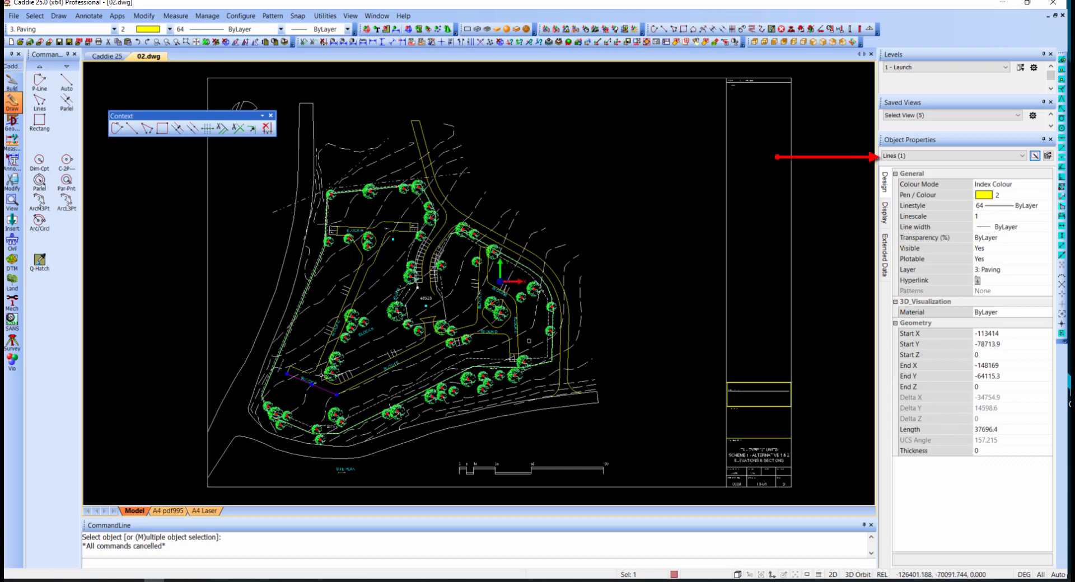
left_click(326, 345)
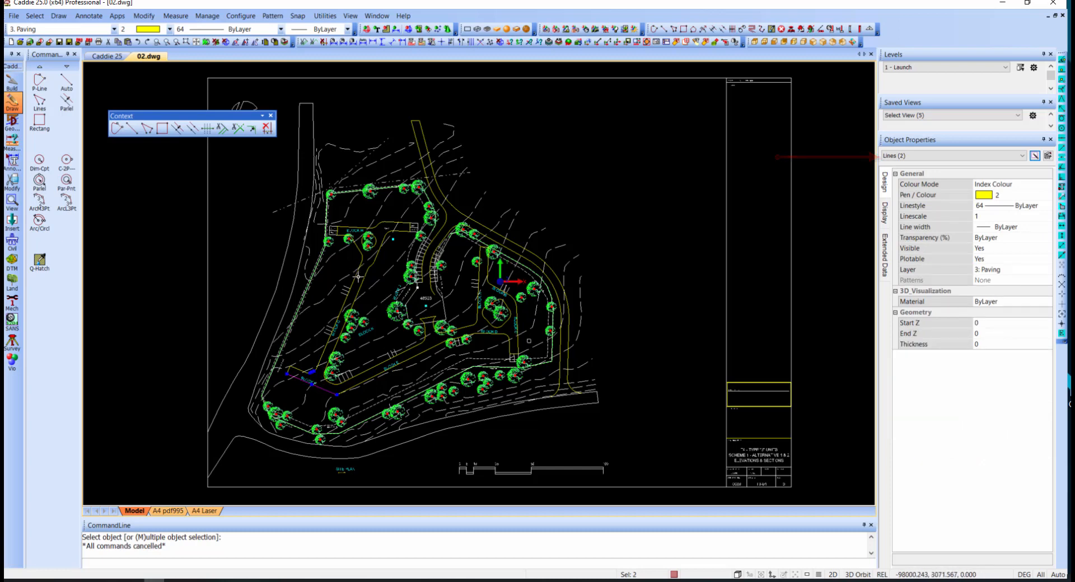
left_click(357, 273)
left_click(363, 281)
left_click(377, 258)
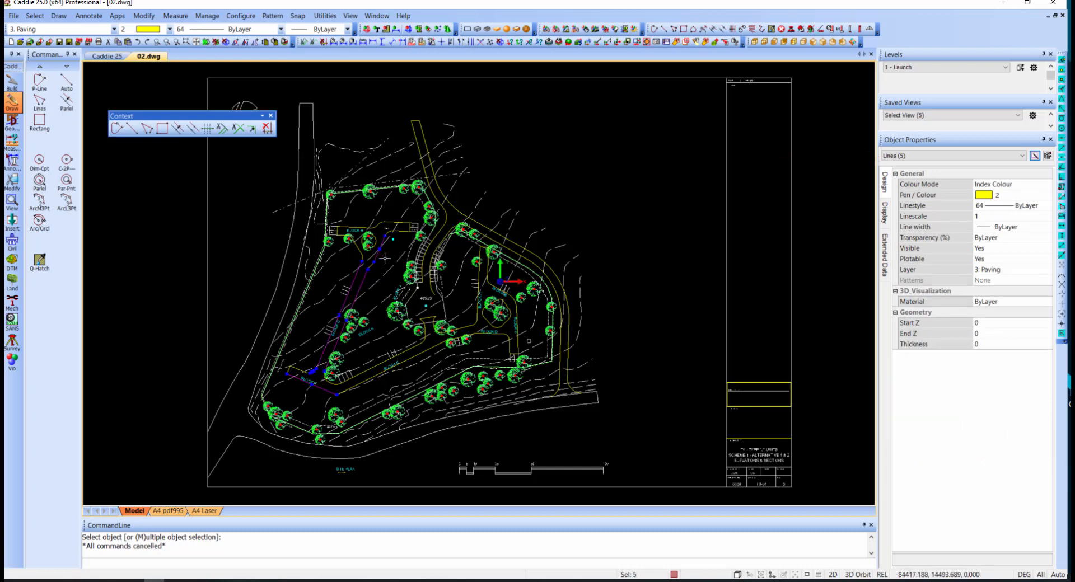
left_click(391, 222)
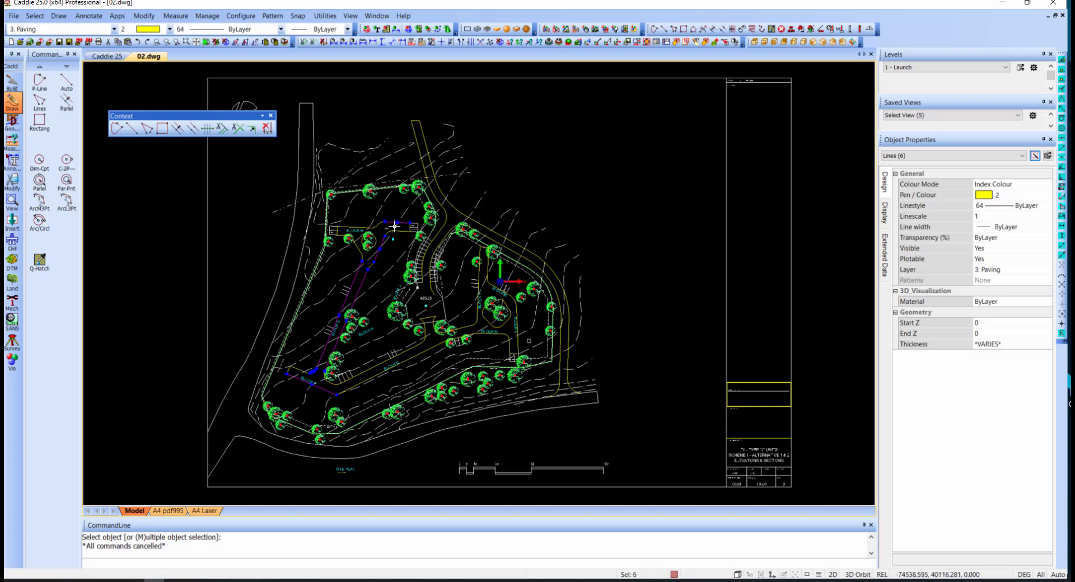
left_click(417, 353)
left_click(417, 354)
left_click(506, 336)
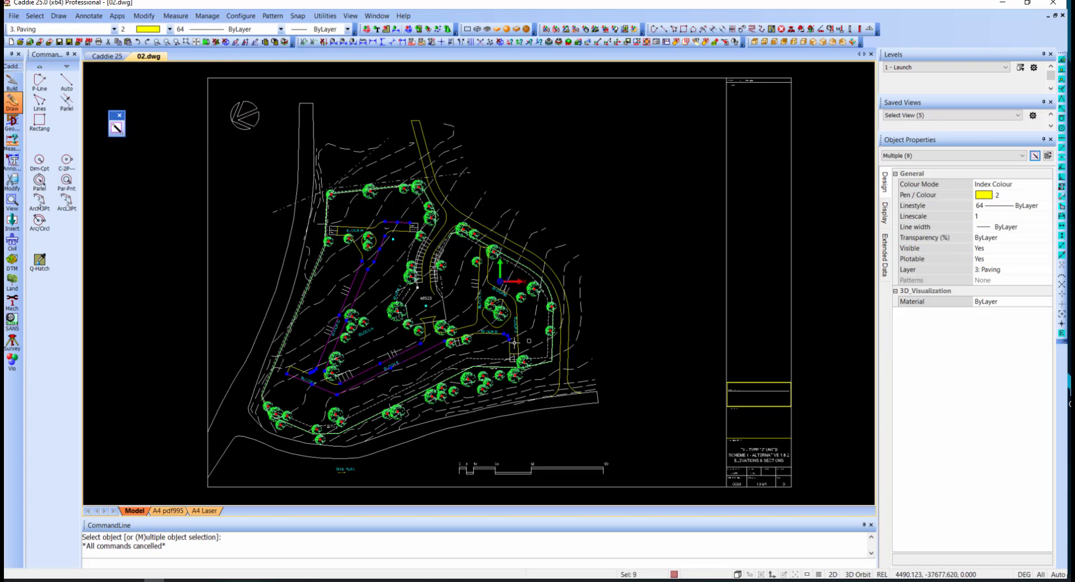
left_click(518, 344)
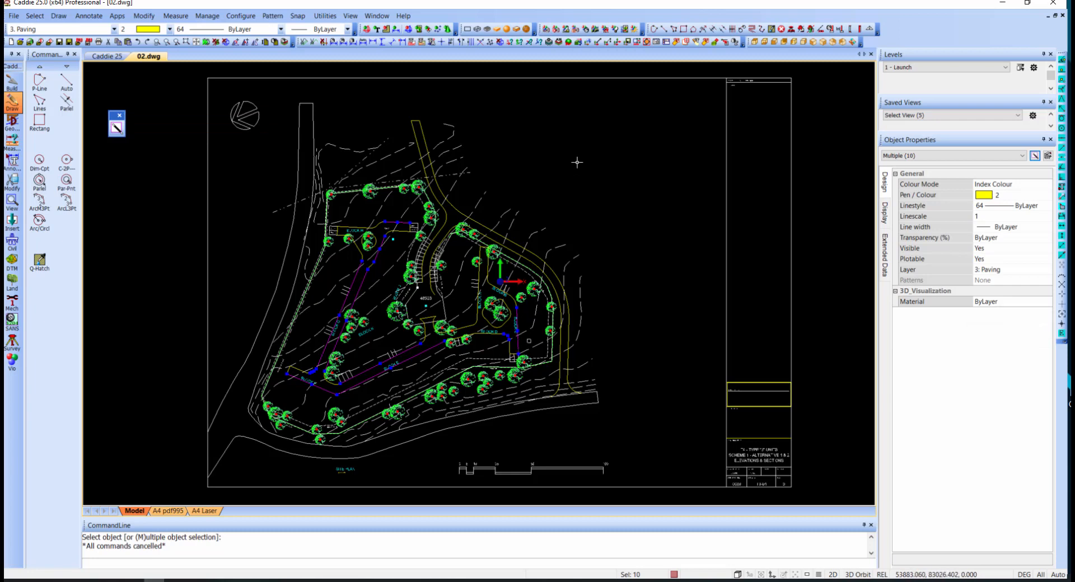
key("Escape")
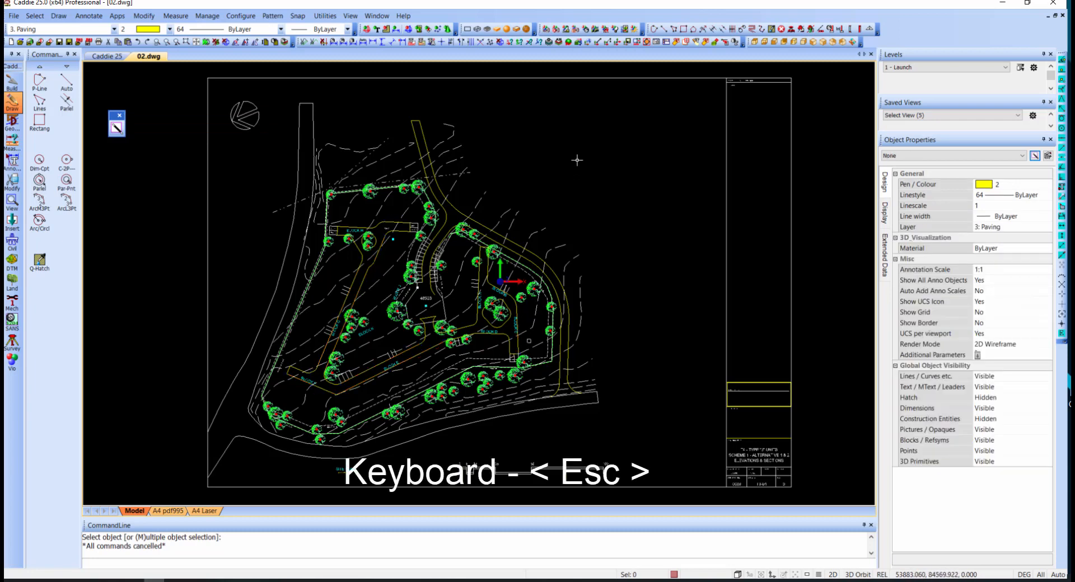
- Set up a Quick Select filter for arcs and lines whose index colour equals 2 (yellow)
right_click(577, 160)
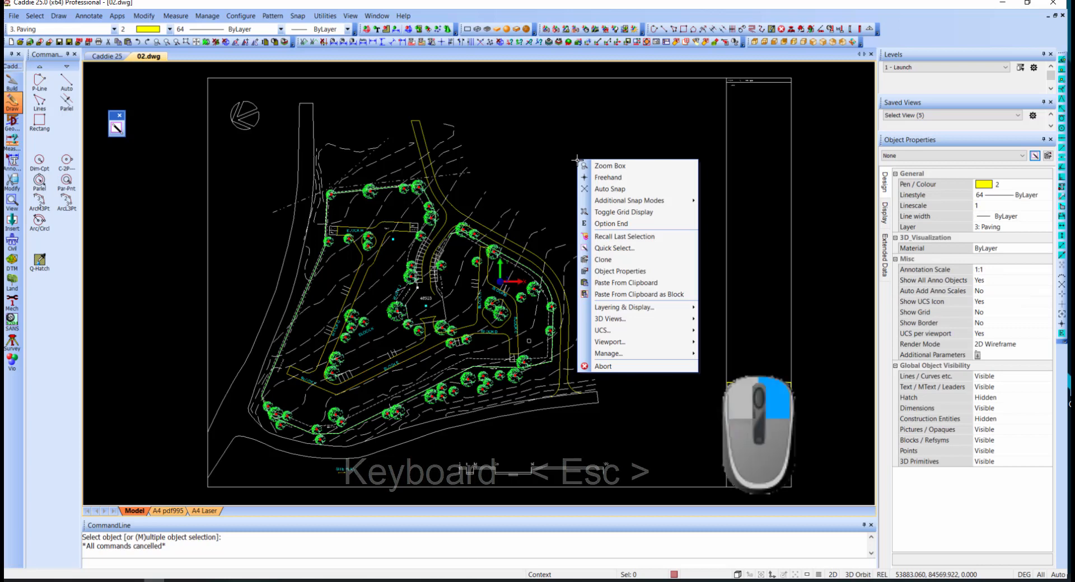
left_click(621, 250)
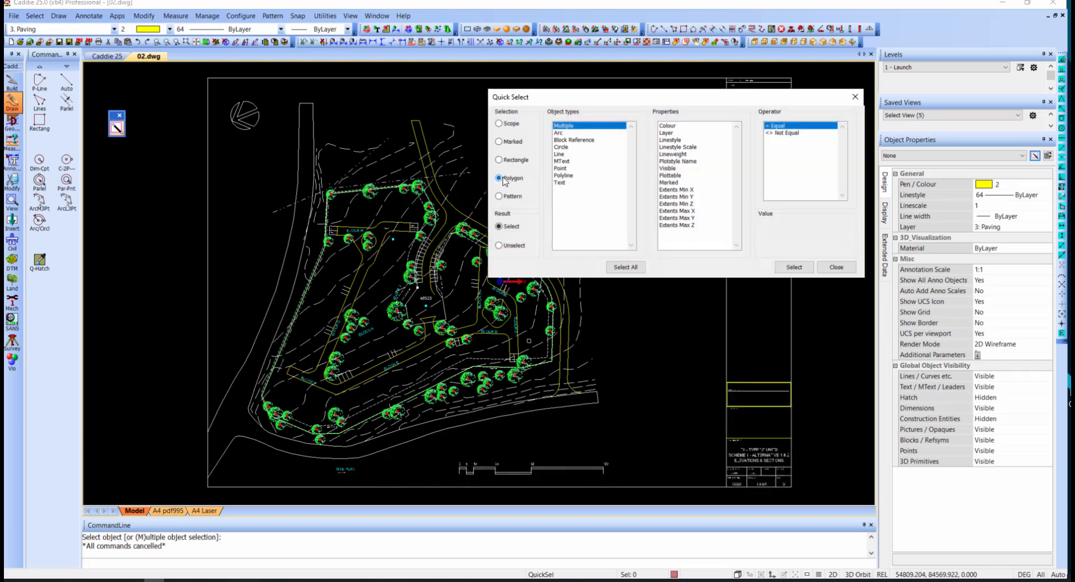
left_click(562, 133)
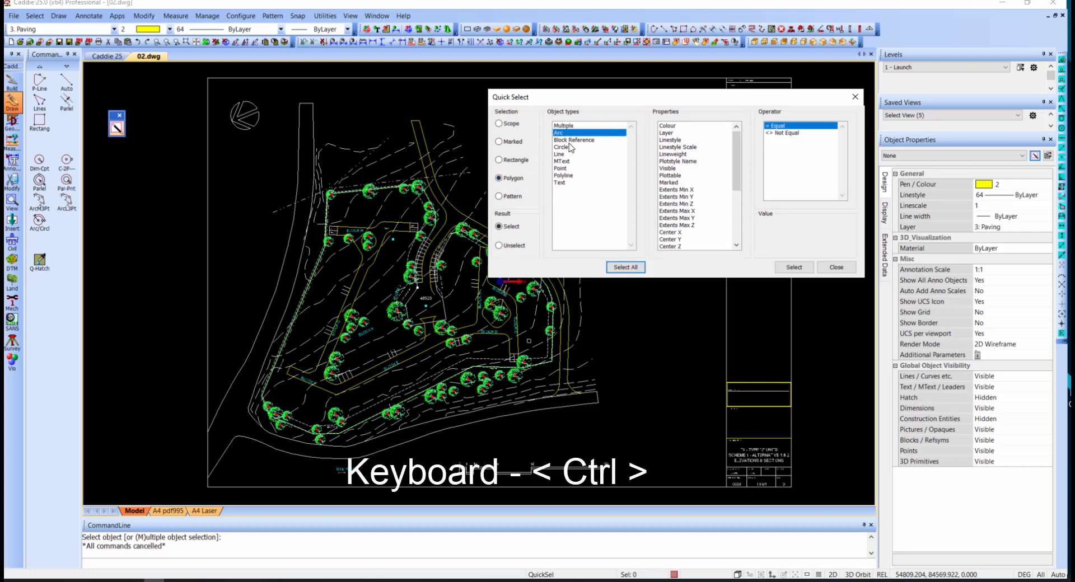
left_click(562, 154, "ctrl")
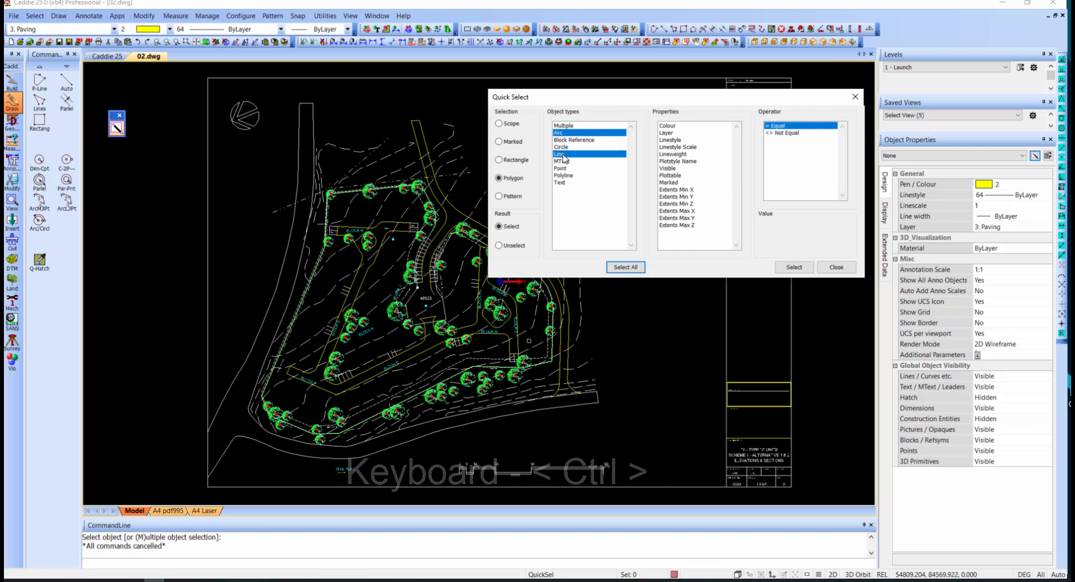
left_click(676, 126)
left_click(813, 243)
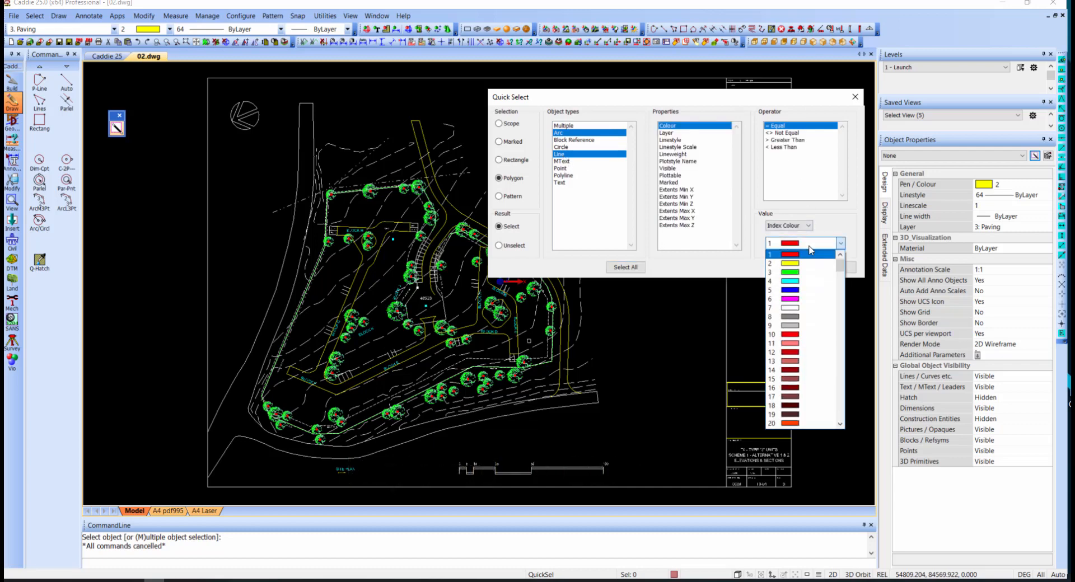
left_click(798, 263)
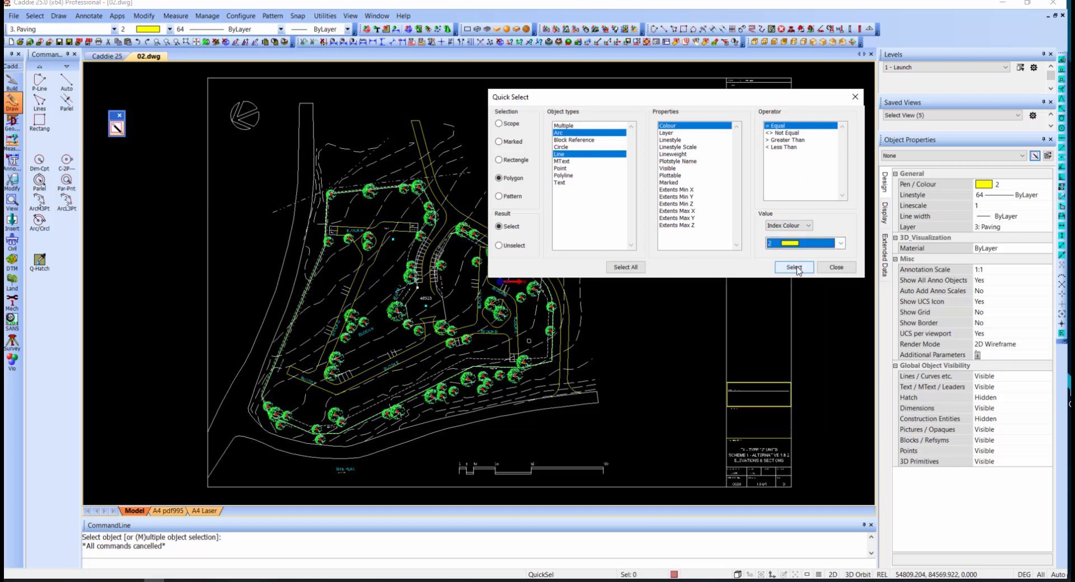
- Run the filtered selection inside a clockwise polygon drawn around the inner paving outlines on both parts of the site, and close Quick Select
left_click(796, 268)
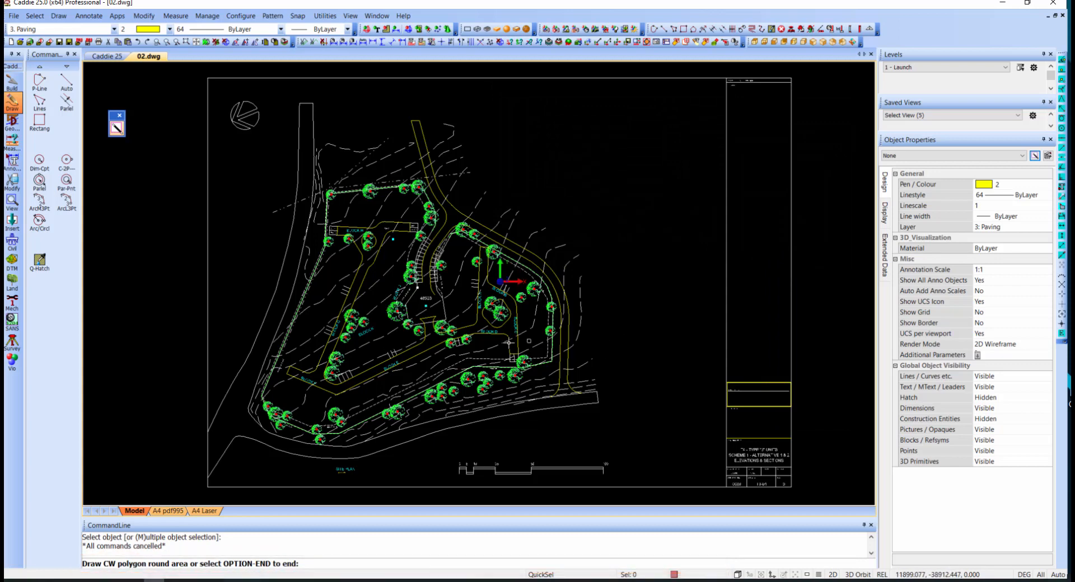
left_click(491, 348)
left_click(462, 351)
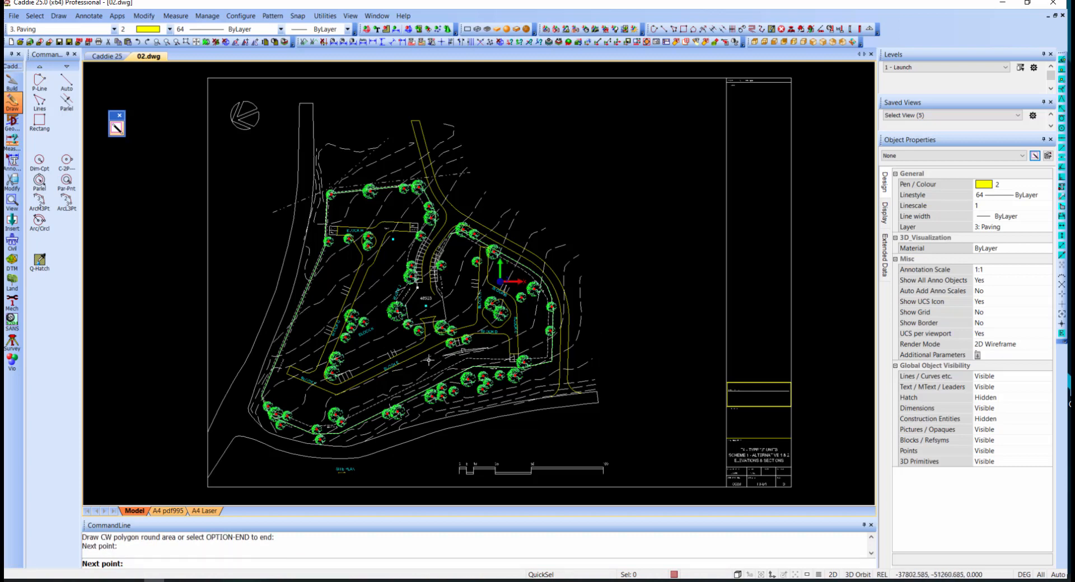
left_click(391, 378)
left_click(329, 405)
left_click(284, 390)
left_click(280, 366)
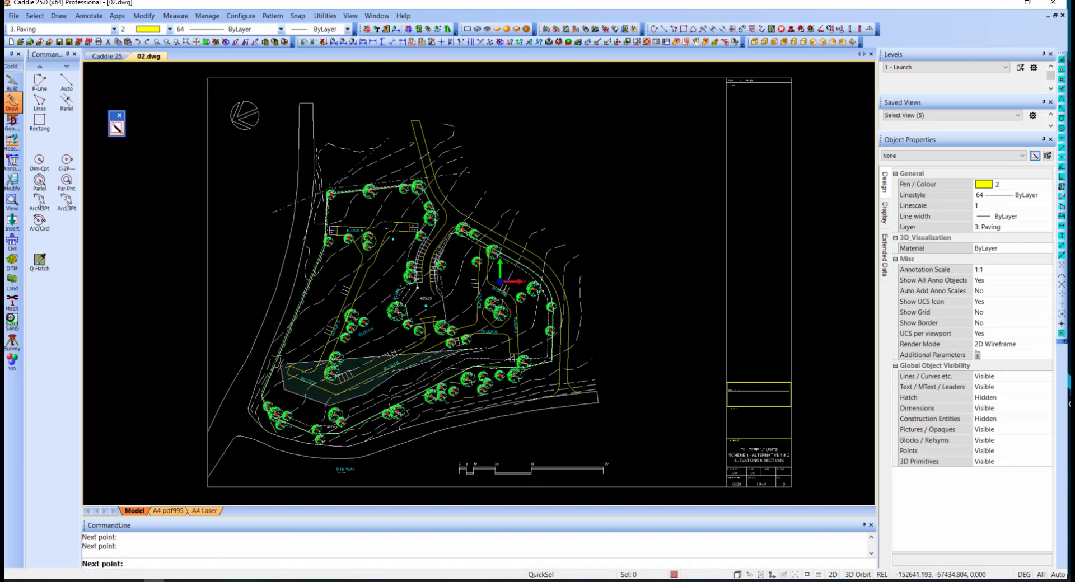
left_click(338, 288)
left_click(342, 258)
left_click(328, 239)
left_click(326, 222)
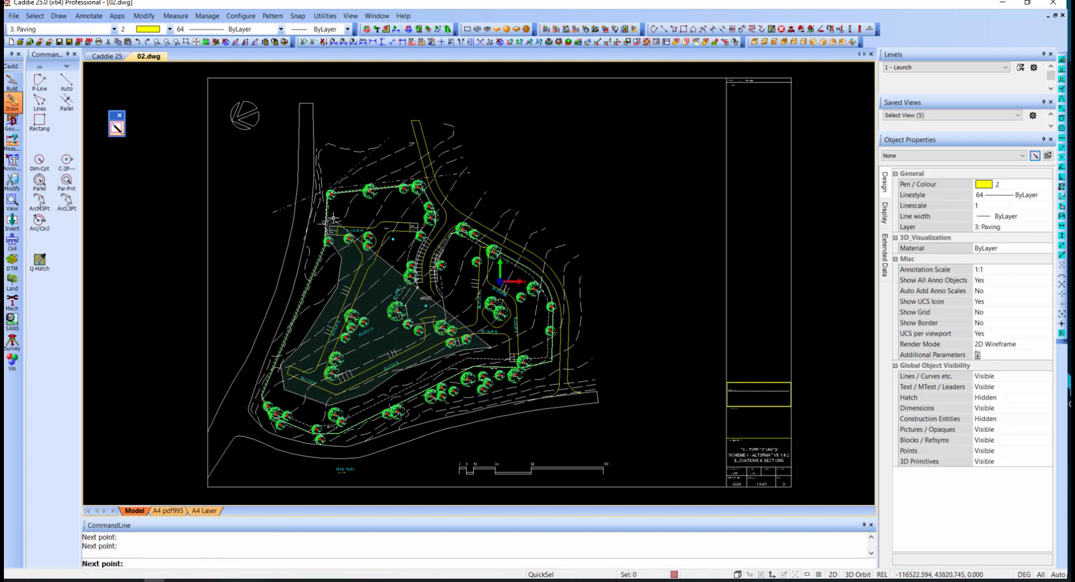
left_click(412, 211)
left_click(421, 221)
left_click(421, 233)
left_click(413, 263)
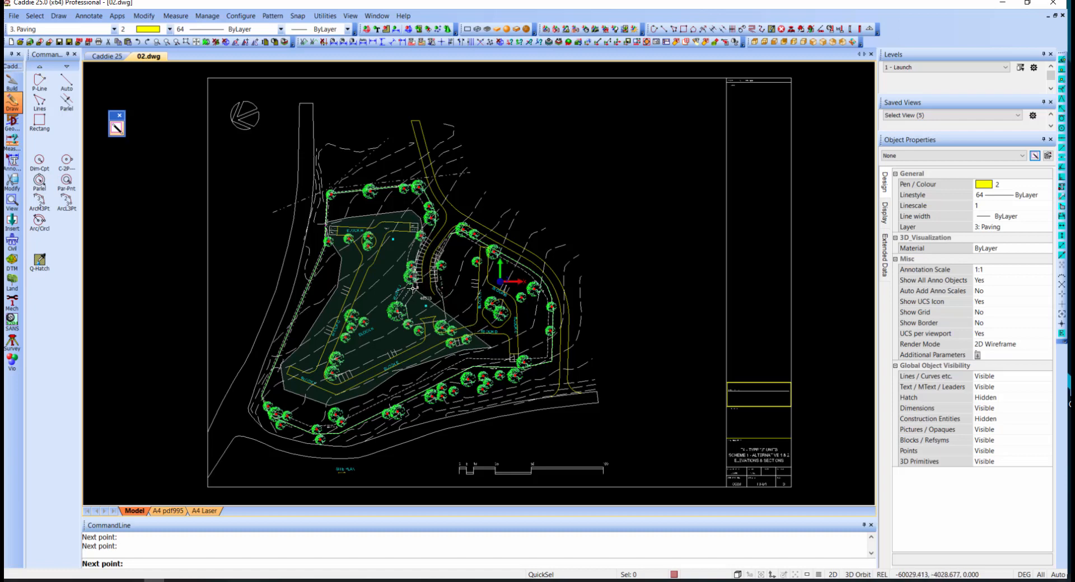
left_click(413, 293)
left_click(450, 307)
left_click(473, 292)
left_click(476, 240)
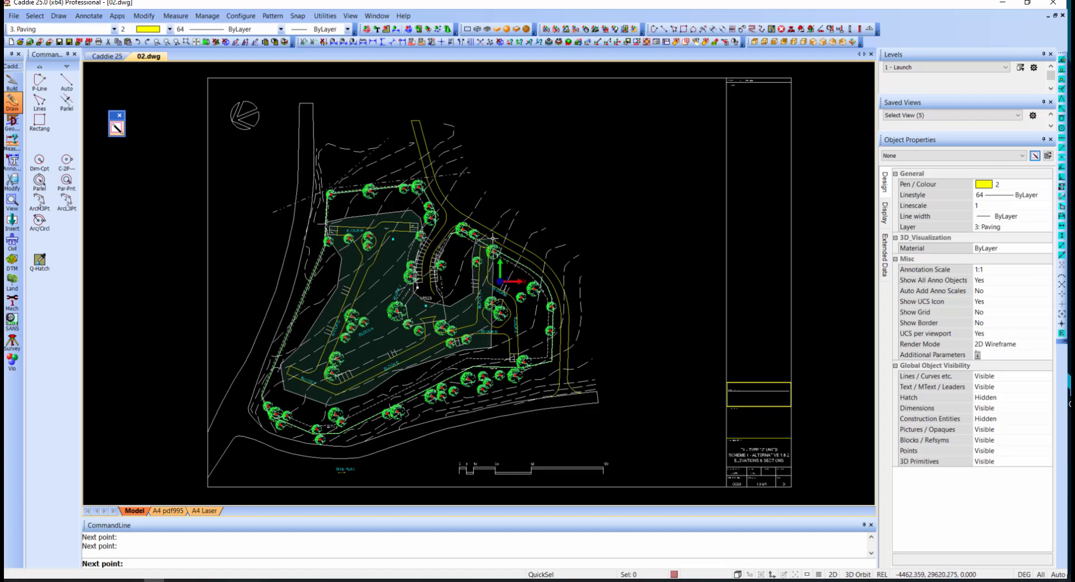
left_click(494, 240)
left_click(506, 262)
left_click(517, 287)
left_click(528, 306)
left_click(534, 327)
left_click(534, 345)
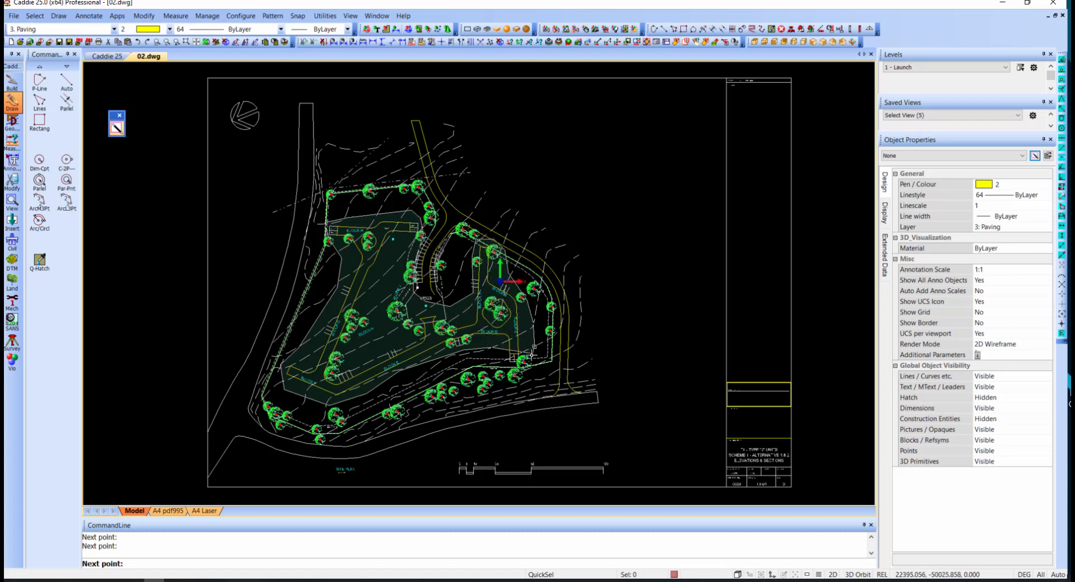
left_click(530, 364)
right_click(502, 356)
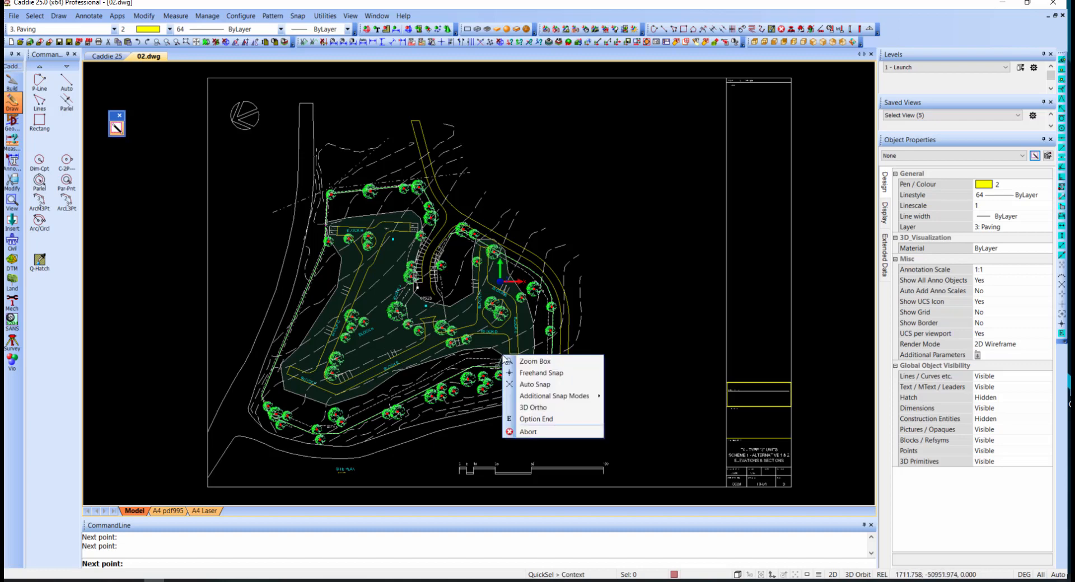
left_click(535, 419)
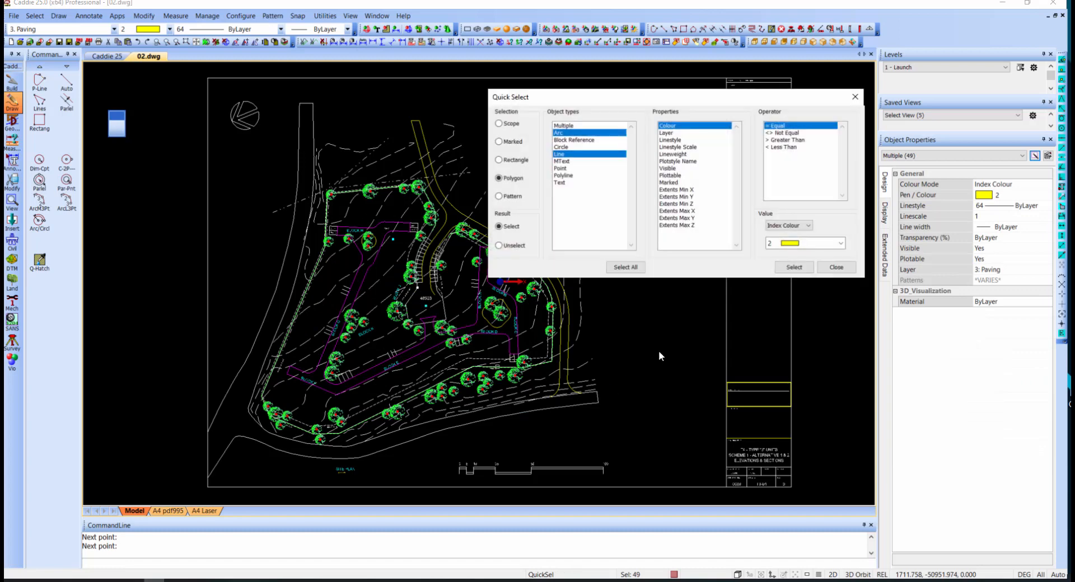
left_click(837, 267)
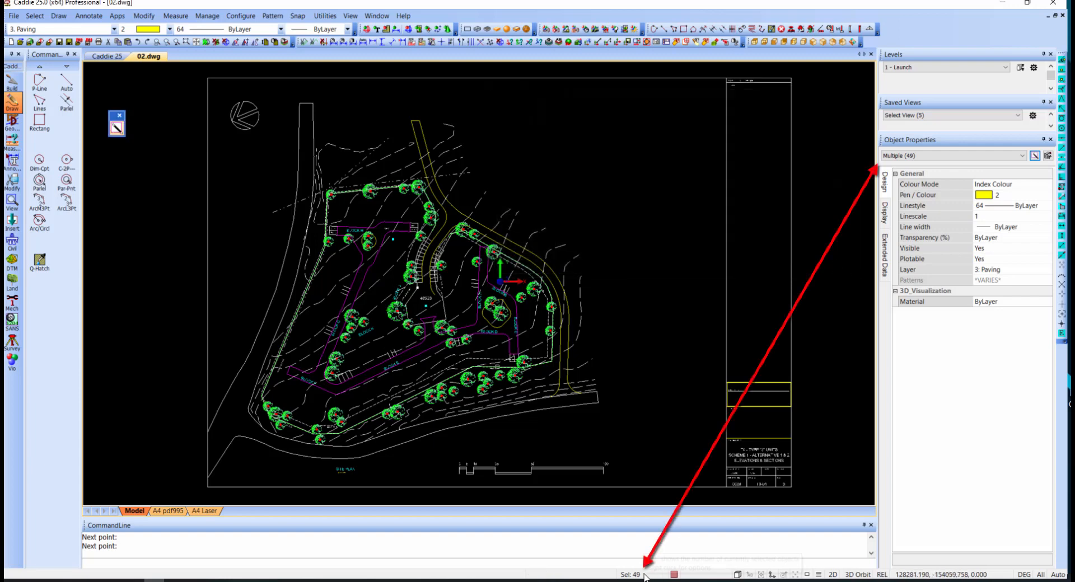
- Check which object types make up the current selection in the object properties
left_click(934, 161)
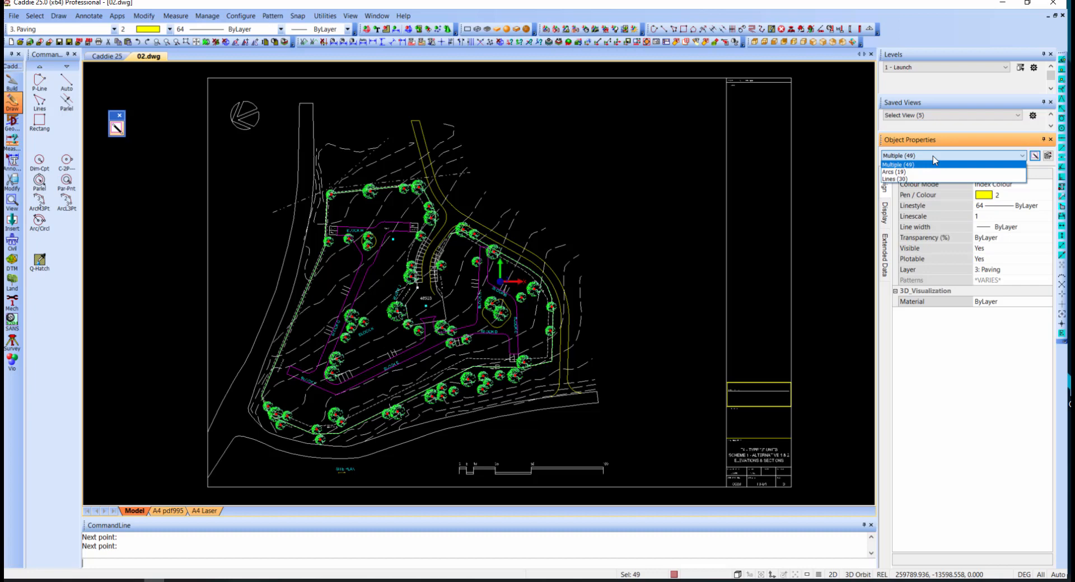
left_click(933, 159)
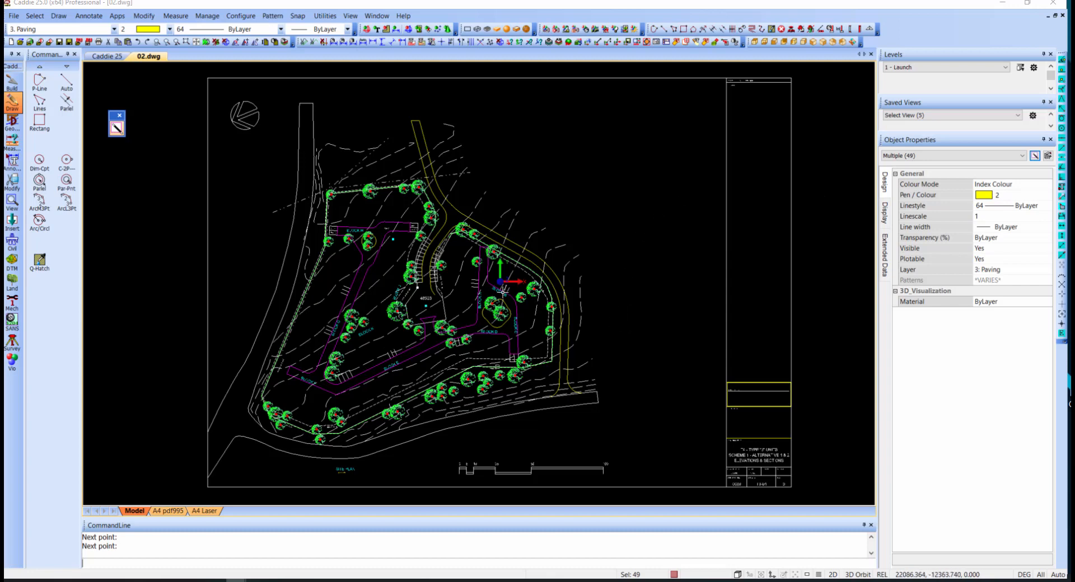
- Make a polyline from the selected paving lines and arcs, check it by selecting the joined outline, and clear the selection
right_click(464, 260)
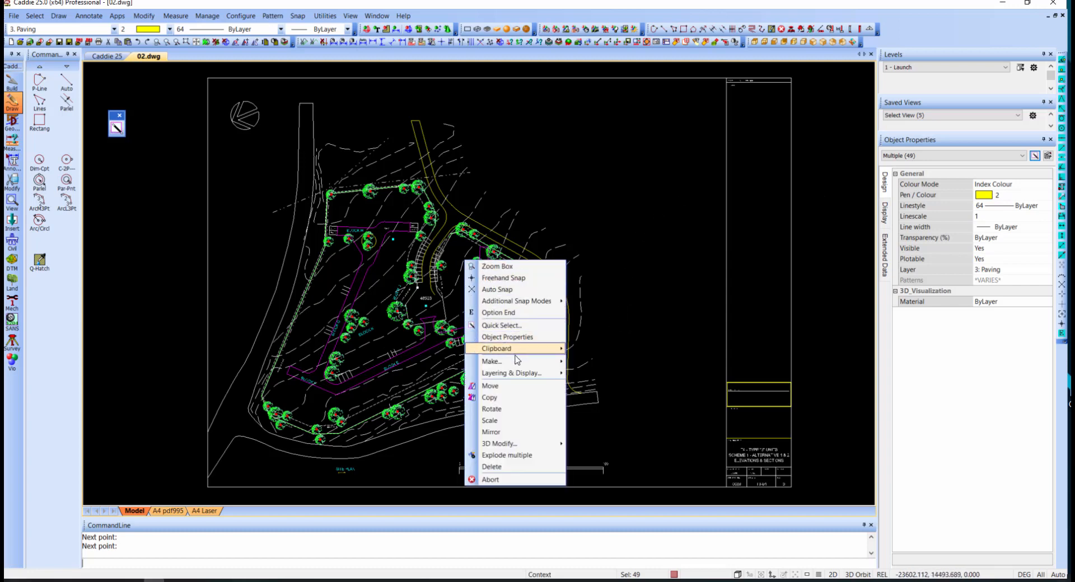
mouse_move(517, 366)
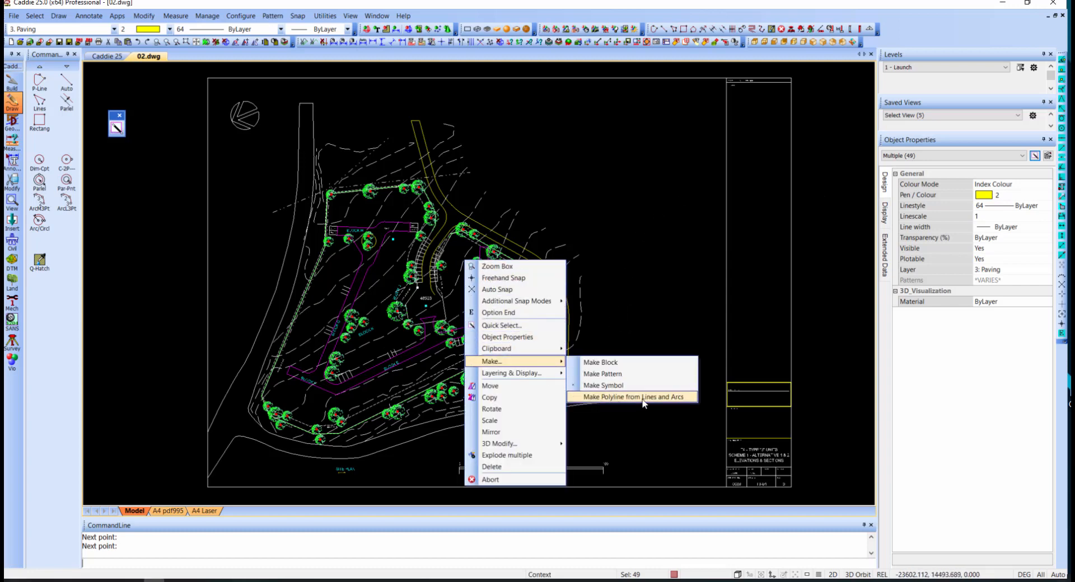
left_click(667, 398)
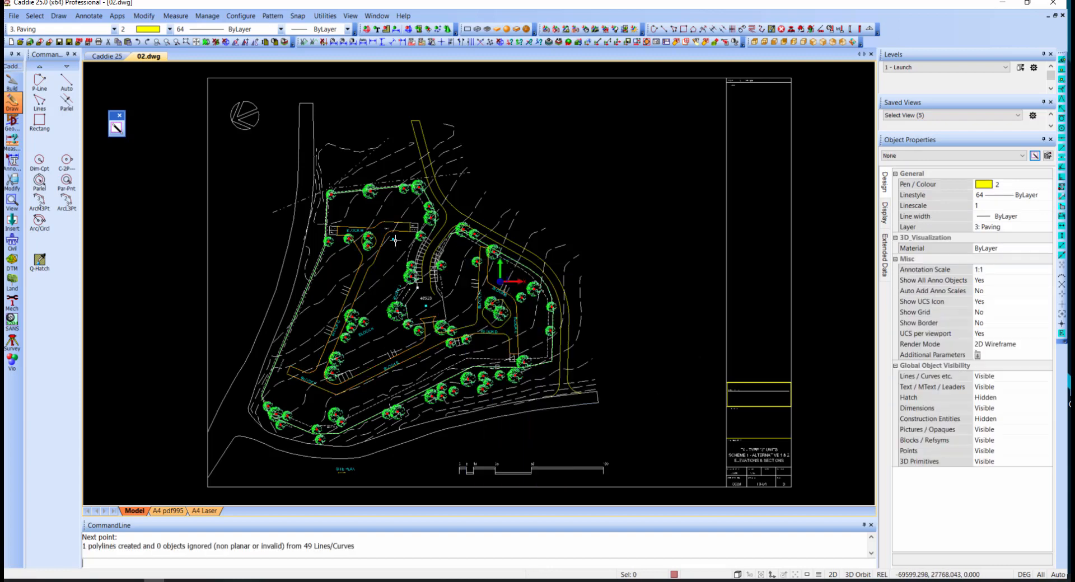
left_click(361, 286)
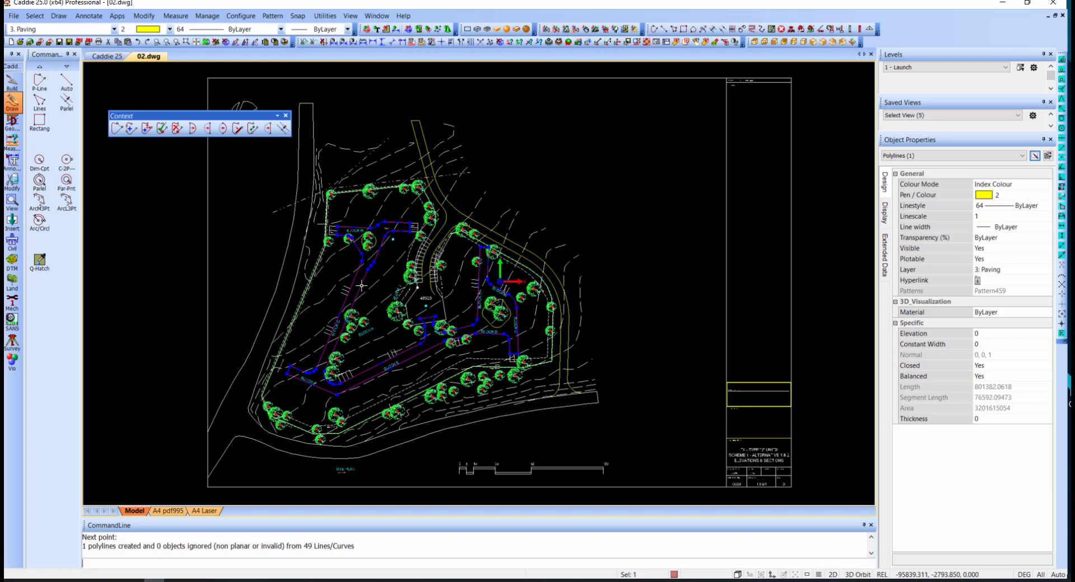
key("Escape")
- Try to select the tree blocks between the inner paving edge and the parking bays by picking them individually, and clear that selection
left_click(332, 373)
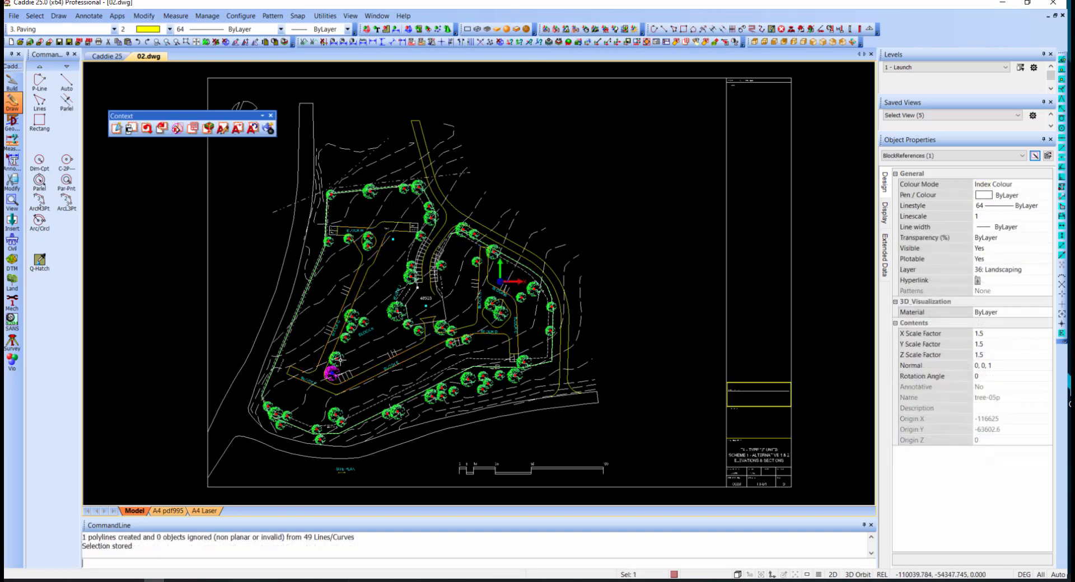
left_click(335, 358)
left_click(345, 336)
left_click(351, 328)
left_click(363, 321)
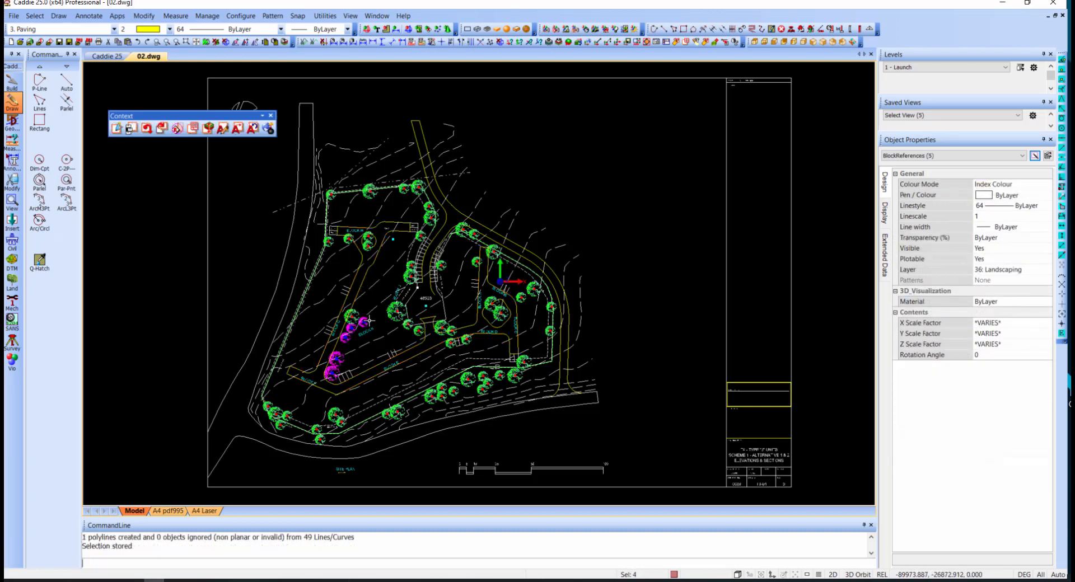
left_click(411, 264)
left_click(414, 273)
left_click(409, 279)
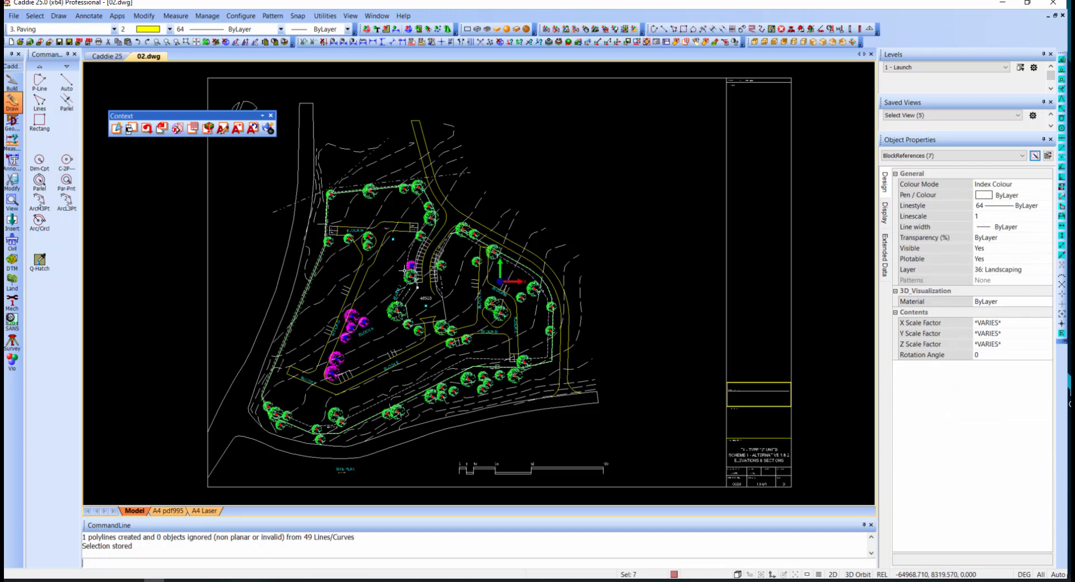
left_click(396, 309)
left_click(407, 323)
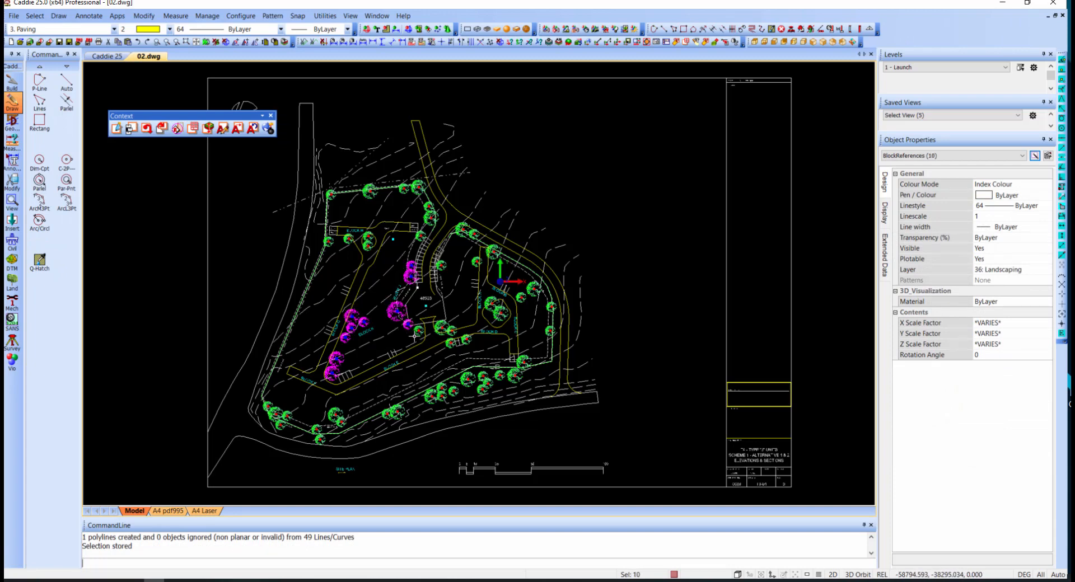
left_click(416, 332)
key("Escape")
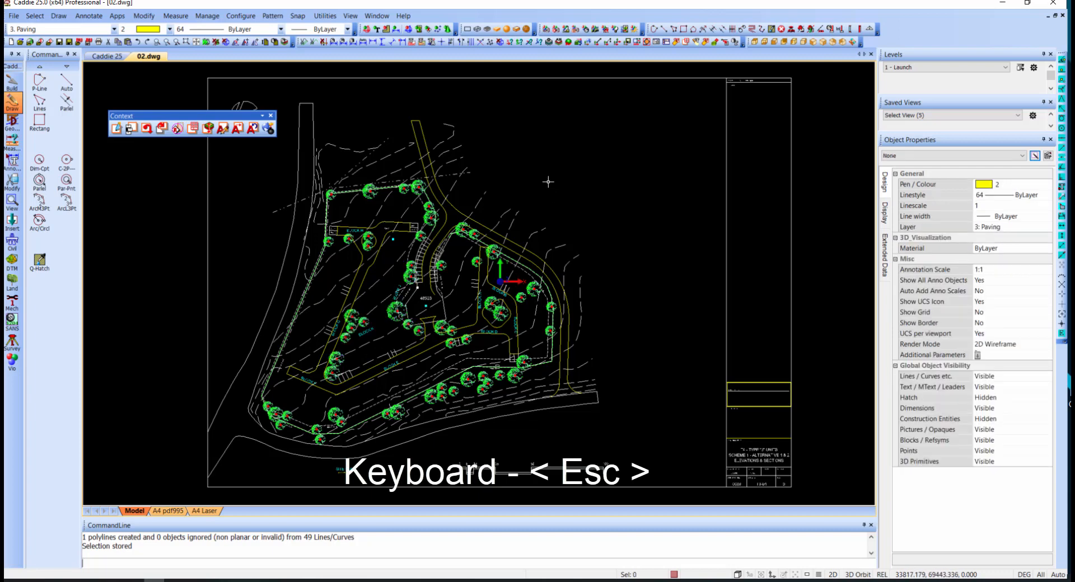
- Set up a Quick Select filter for block references without any property condition
right_click(548, 181)
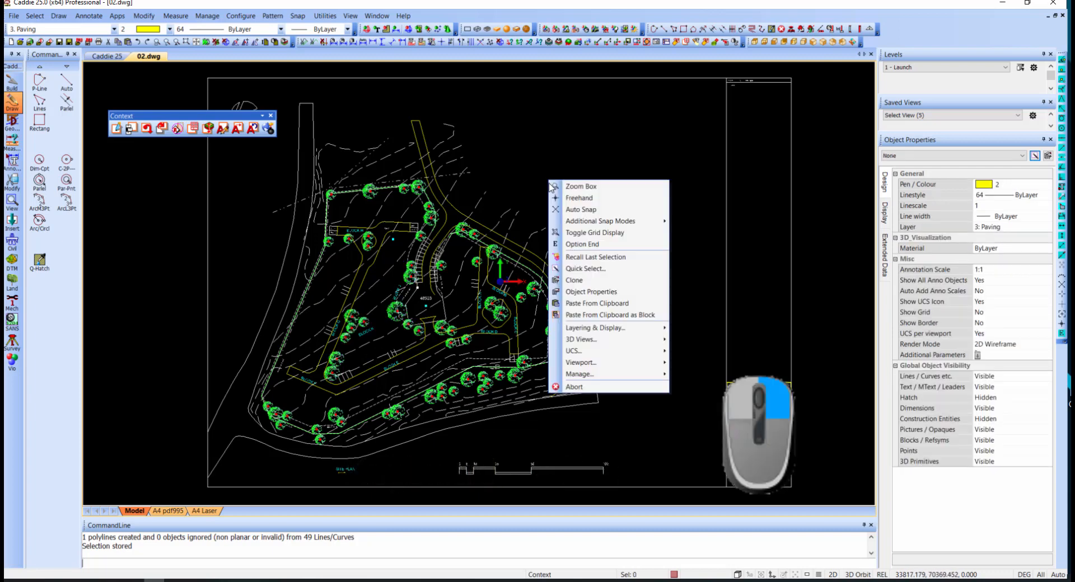
left_click(594, 269)
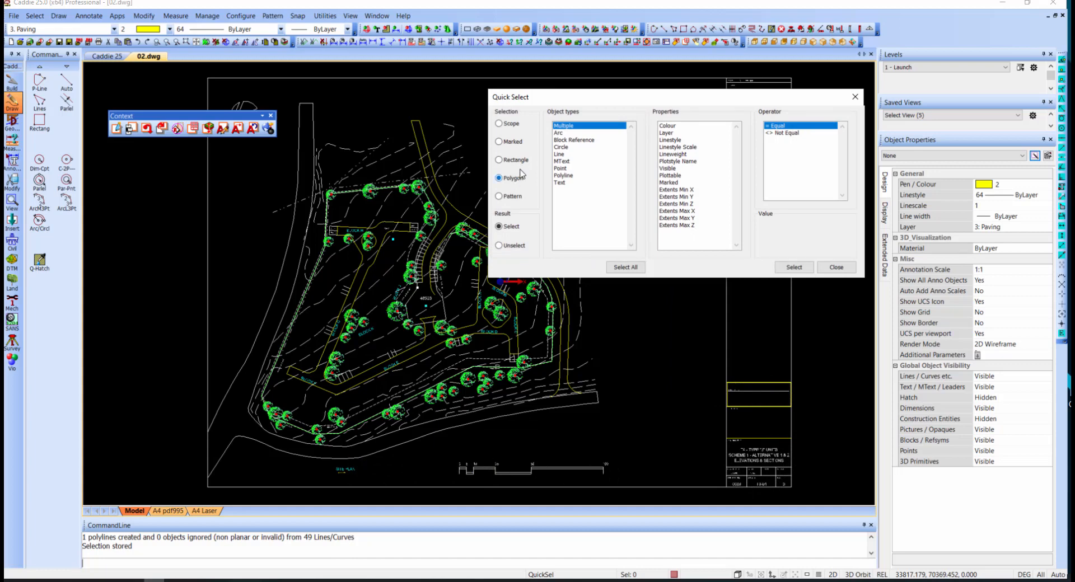
left_click(579, 141)
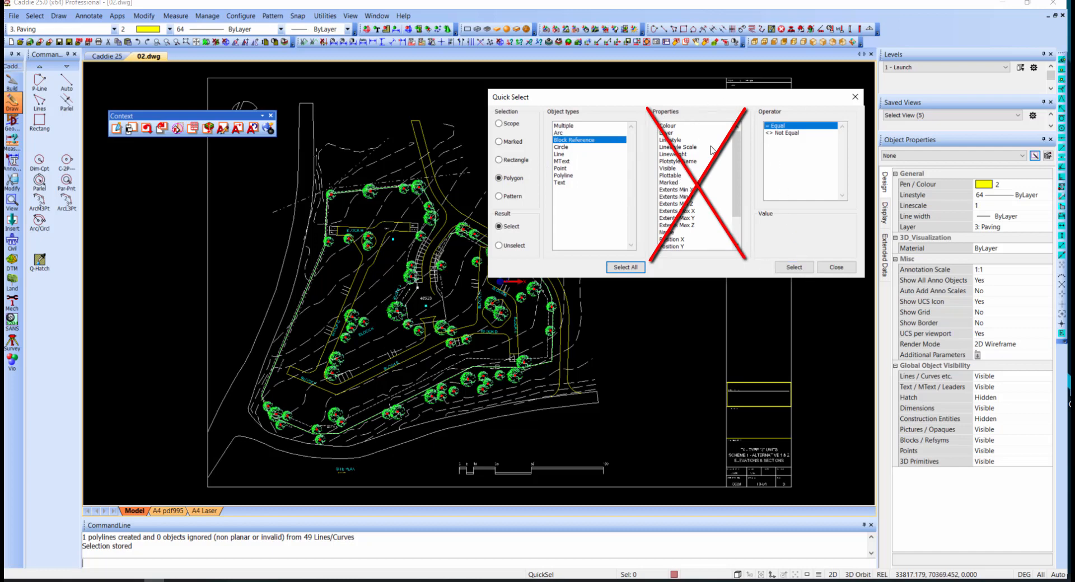
- Run the block reference selection inside a clockwise polygon drawn around the trees in the central area enclosed by the paving
left_click(795, 269)
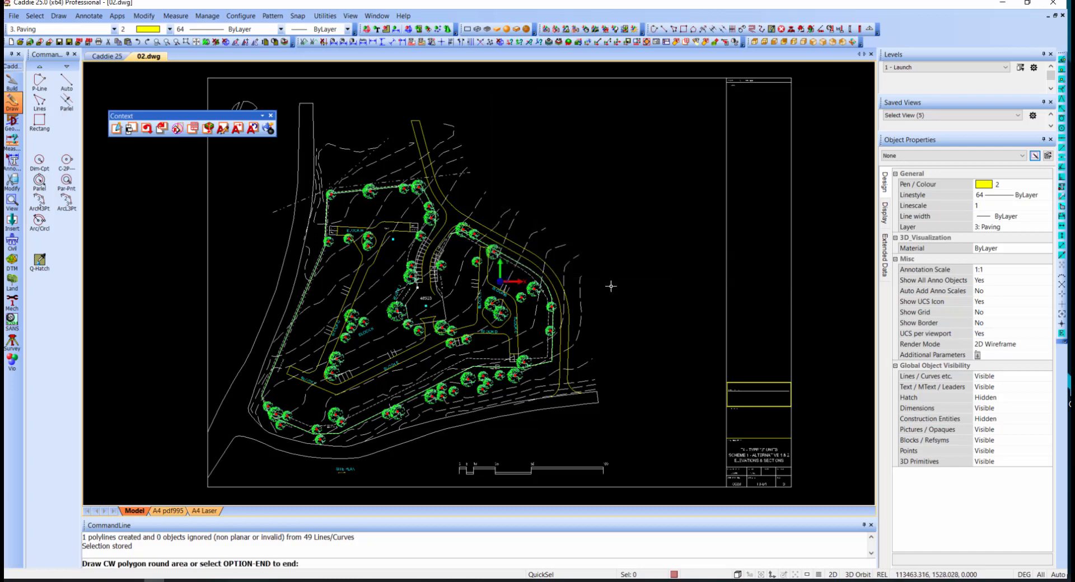
left_click(435, 352)
left_click(335, 397)
left_click(315, 383)
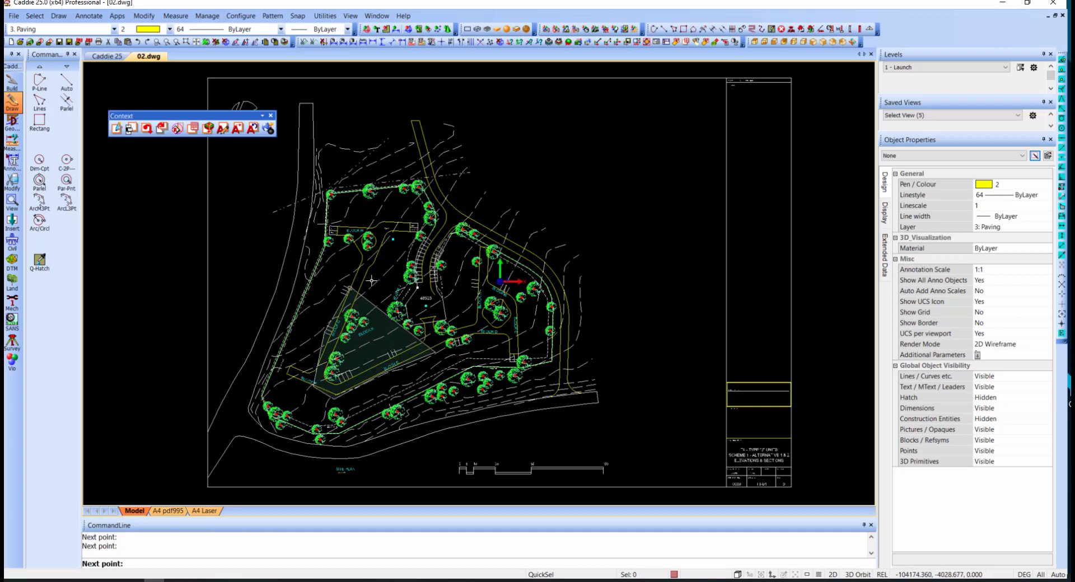
left_click(412, 252)
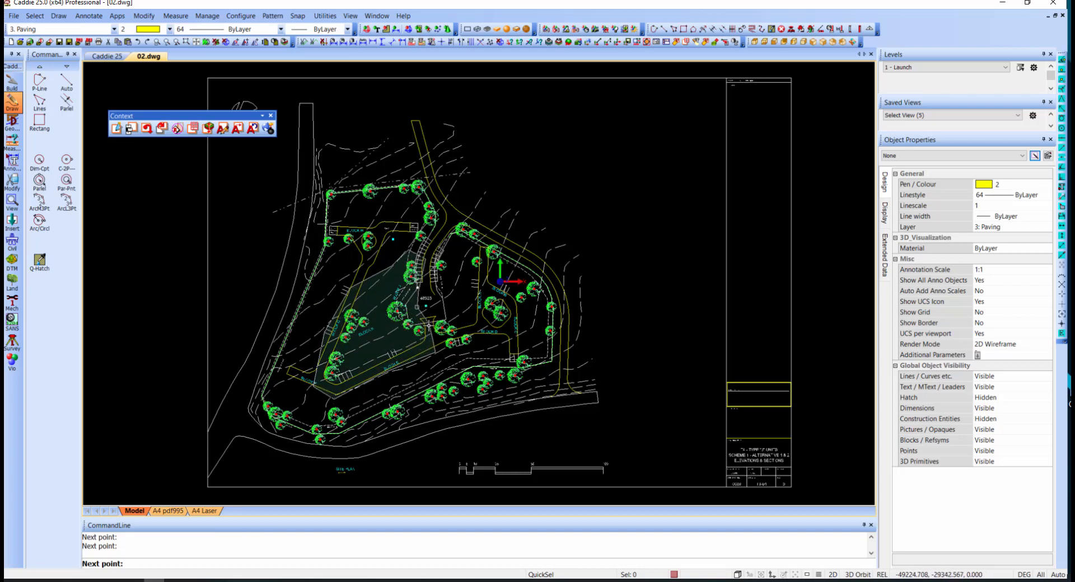
right_click(430, 341)
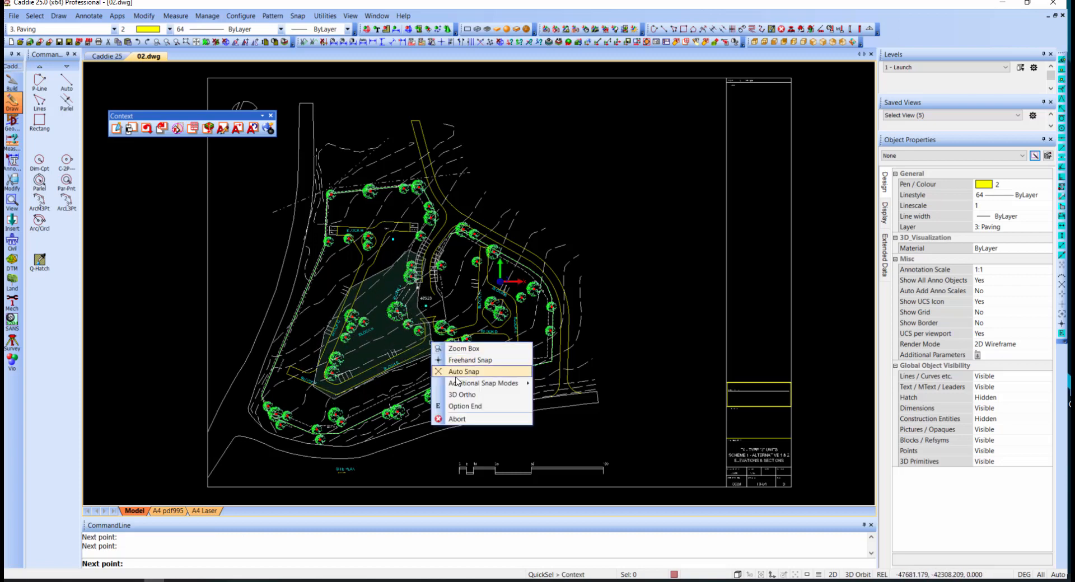
left_click(458, 406)
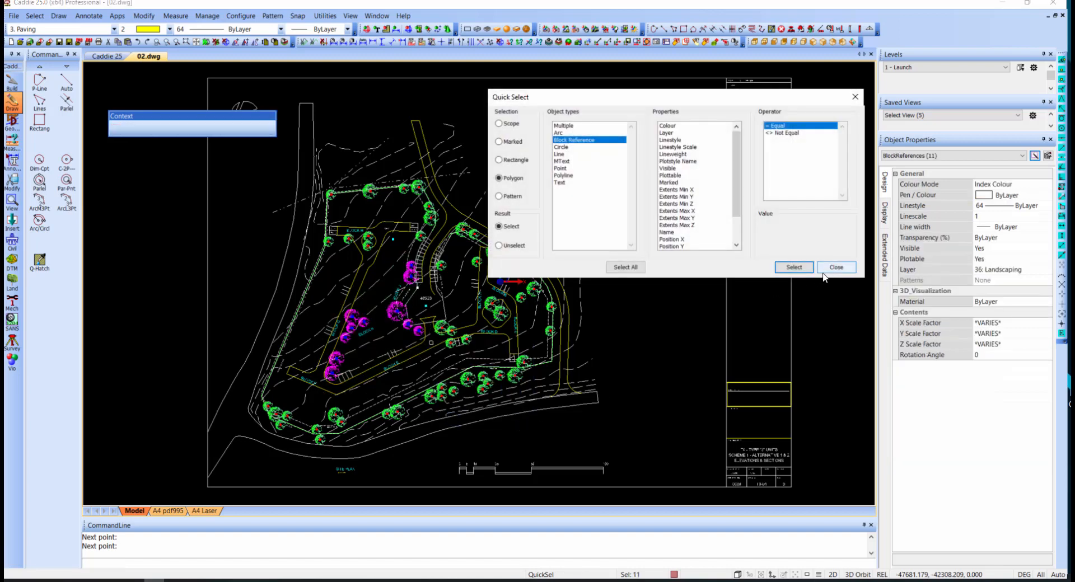